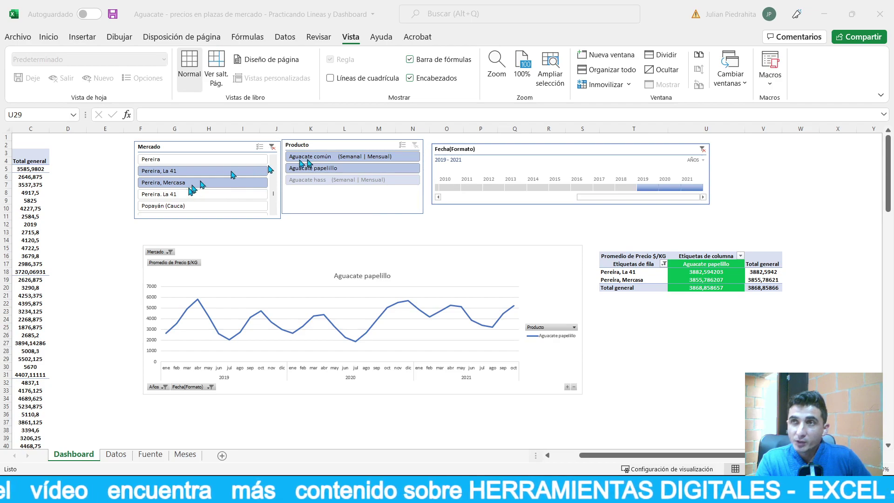
Filter the avocado price dashboard to the years 2019 - 2020 and the market Pereira, Mercasa
click(622, 188)
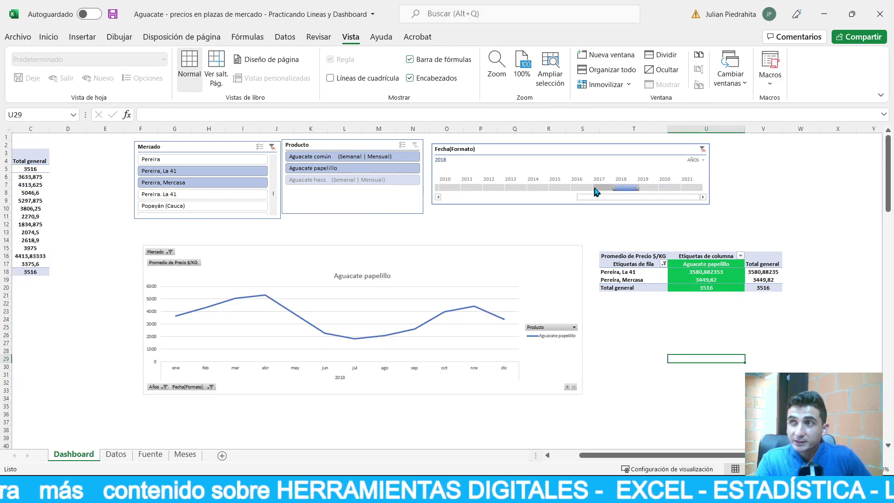
click(595, 188)
drag(579, 188, 624, 188)
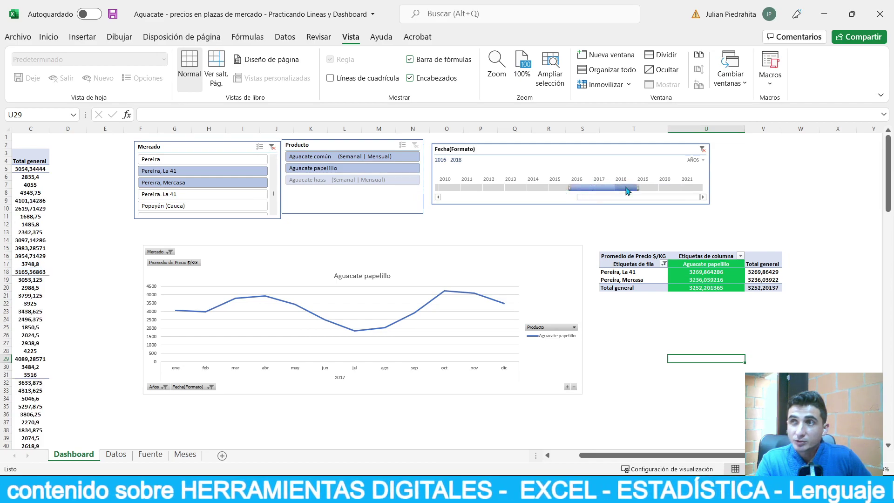
click(652, 191)
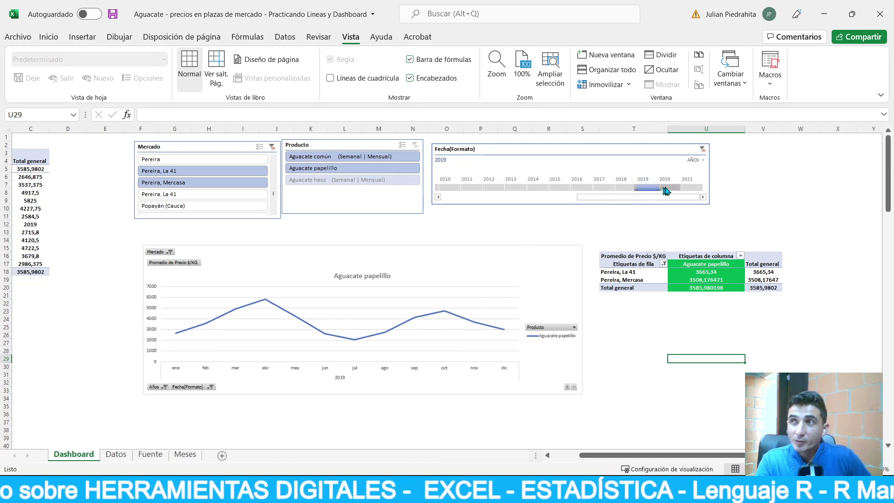
click(669, 188)
drag(654, 189, 638, 189)
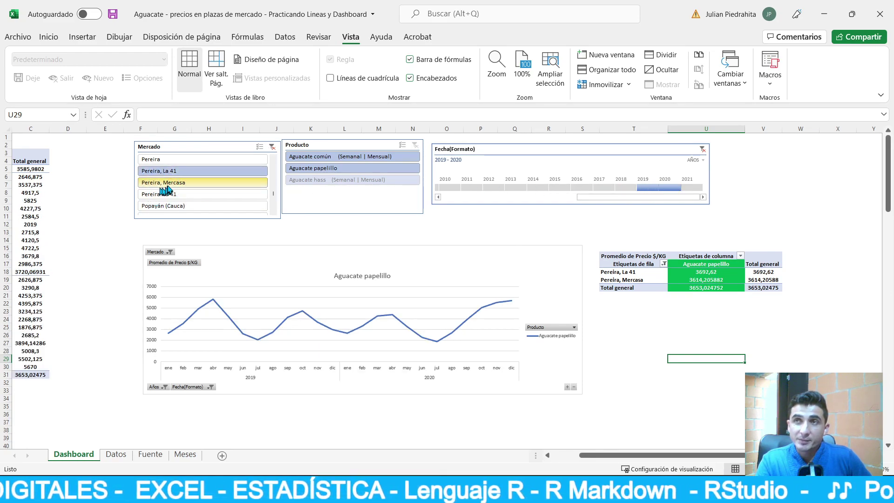
click(167, 185)
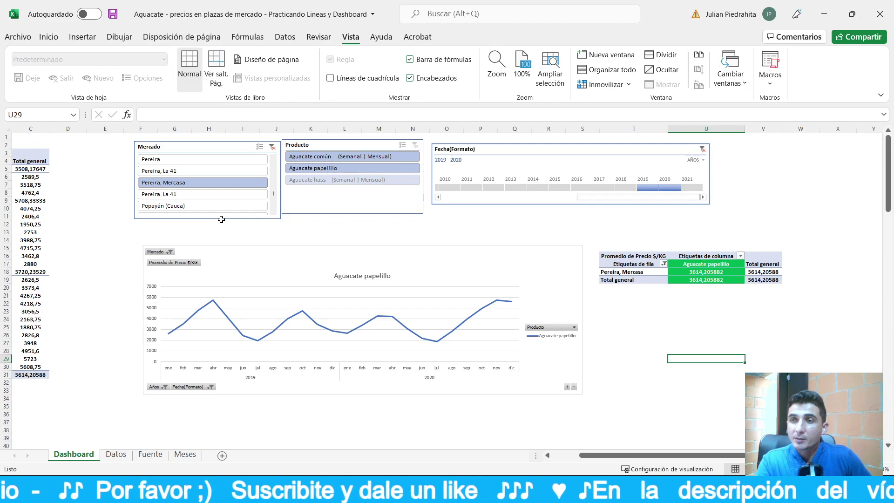
Switch to the Semana 2 CDF (1) workbook and look over the exercise plan's daily tables
mouse_move(249, 494)
click(249, 431)
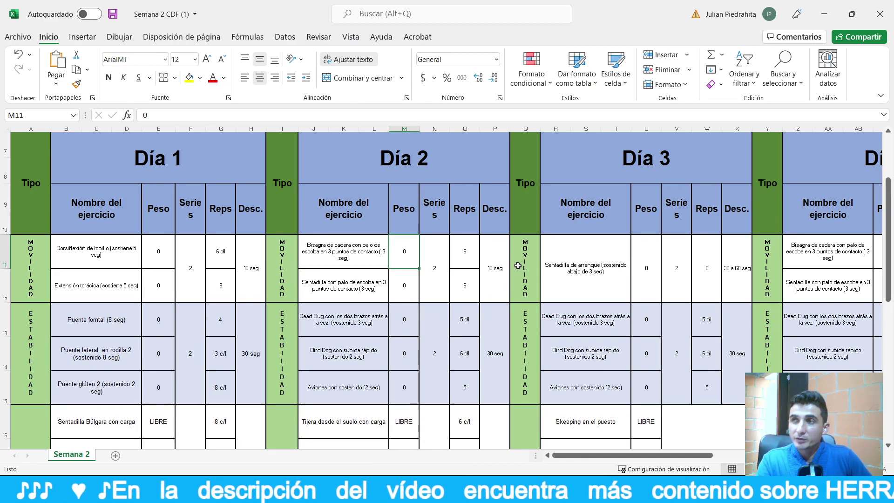
drag(517, 267, 524, 347)
click(366, 349)
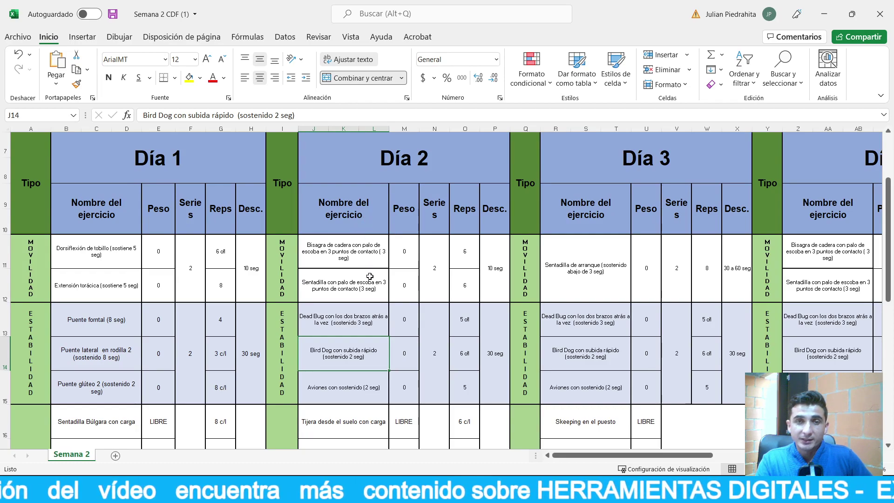
Switch to the EJEMPLO BUSCARV Multiples Columnas workbook
mouse_move(254, 494)
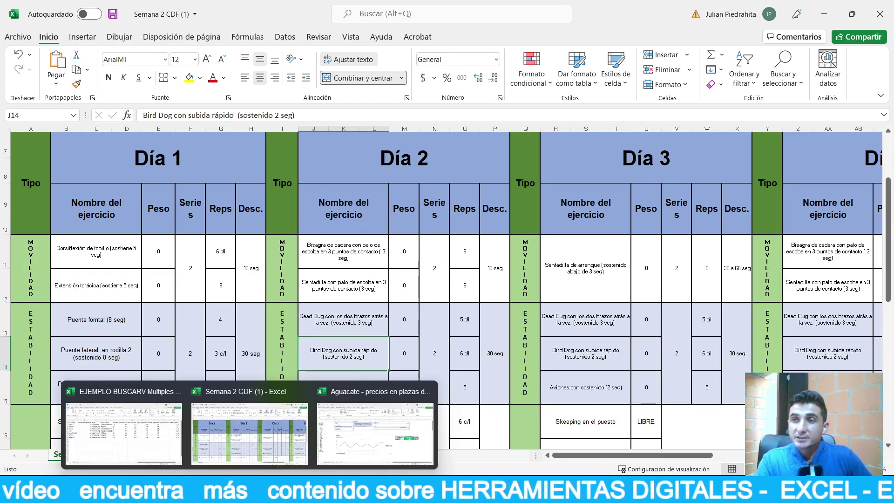
click(161, 437)
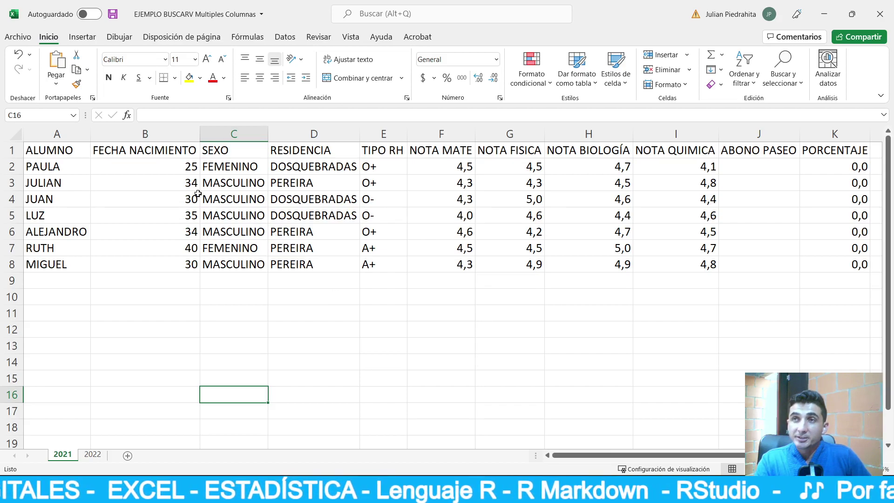
click(155, 286)
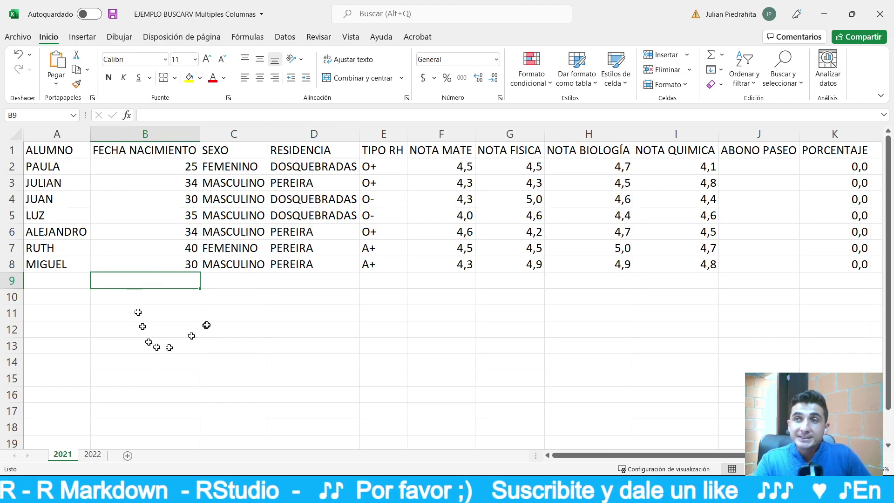
click(226, 295)
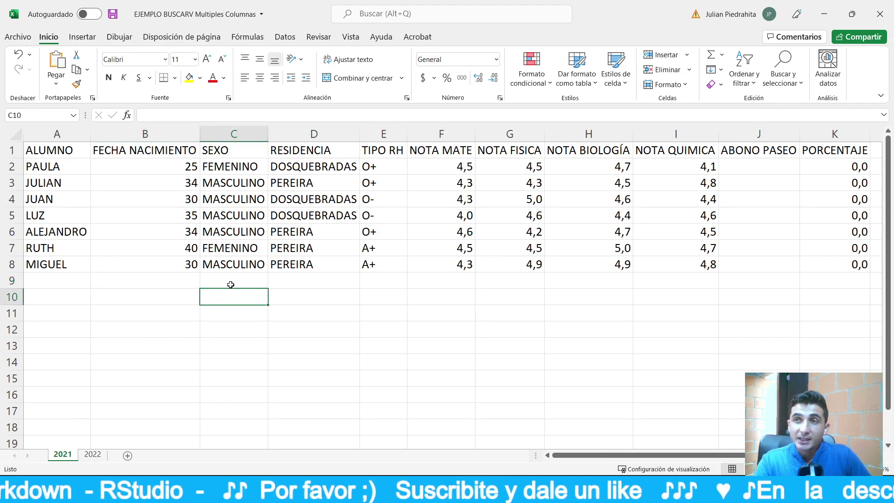
double_click(233, 282)
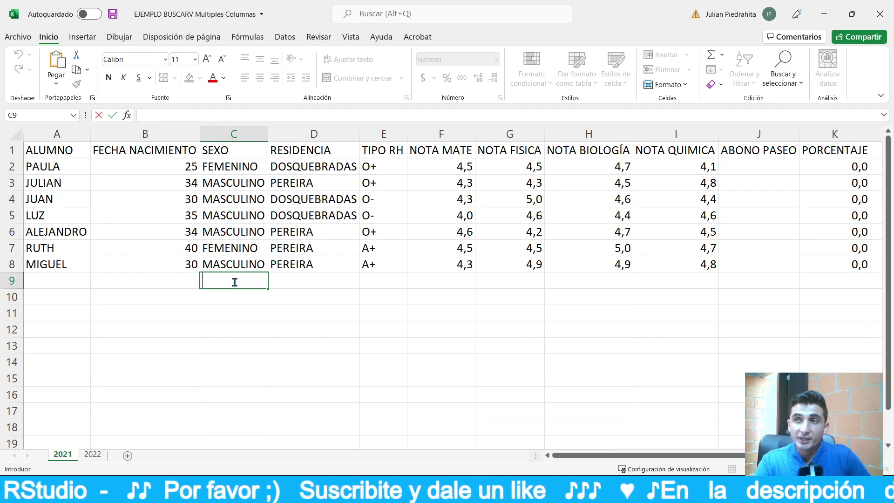
key(Escape)
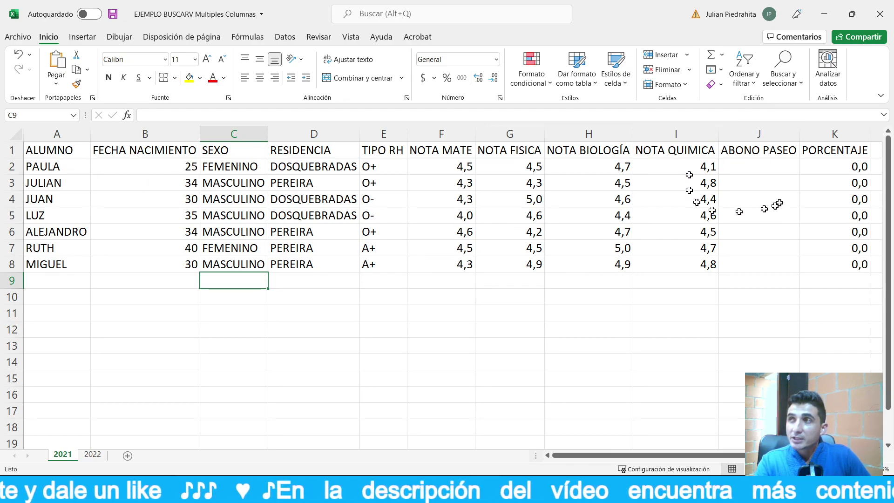
Enter the ABONO PASEO amounts 45000 in J2 and 6500 in J3
click(748, 167)
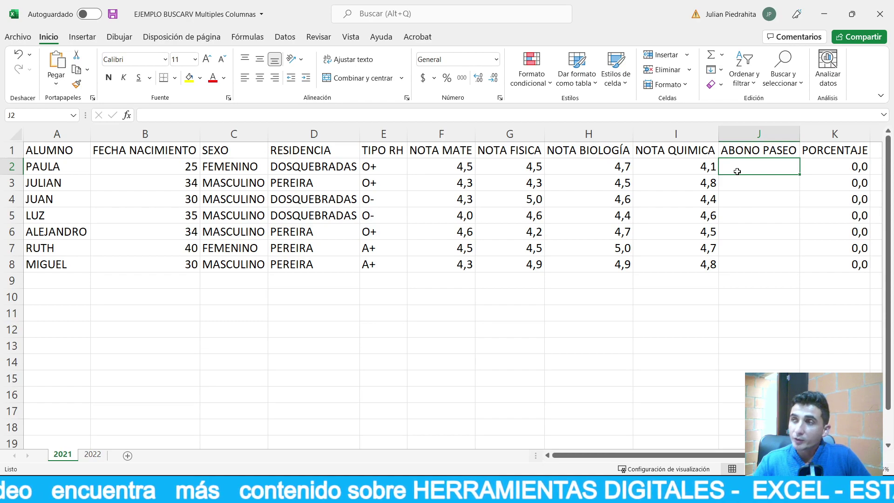
text(45000)
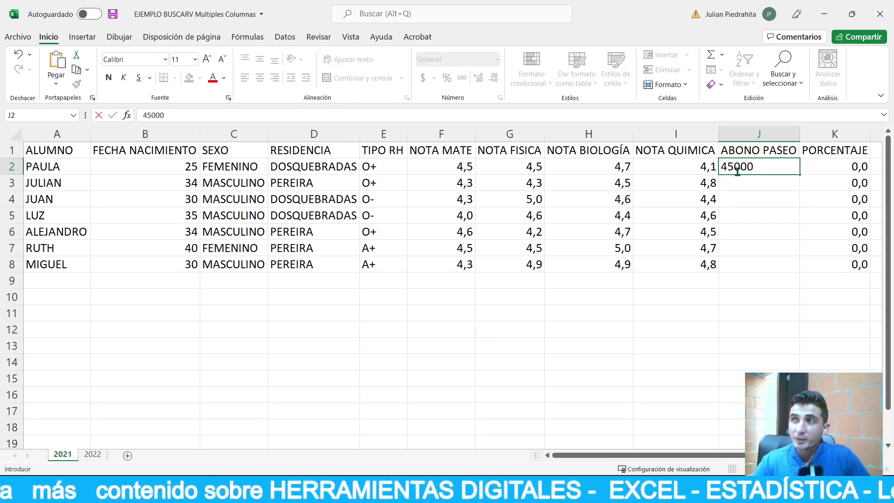
key(Return)
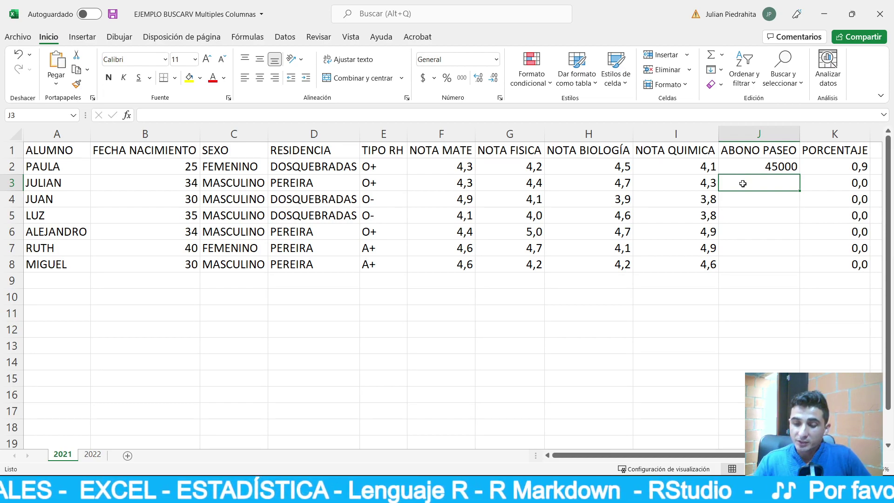
text(65)
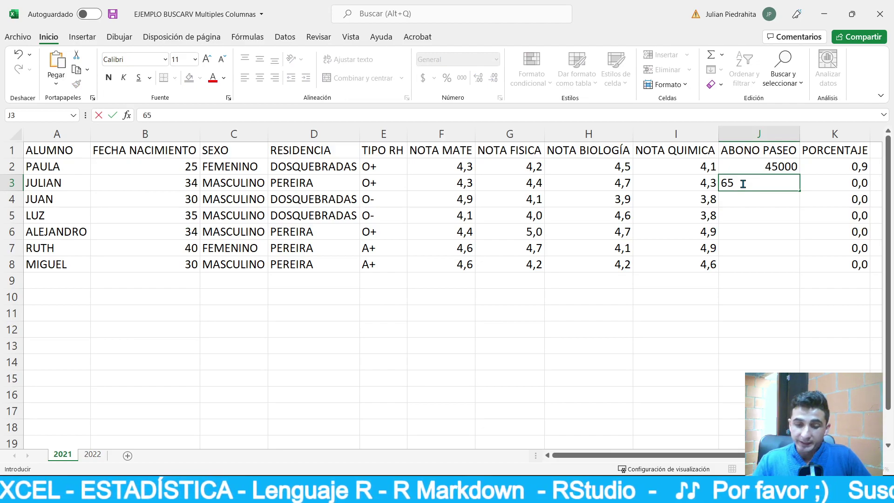
text(00)
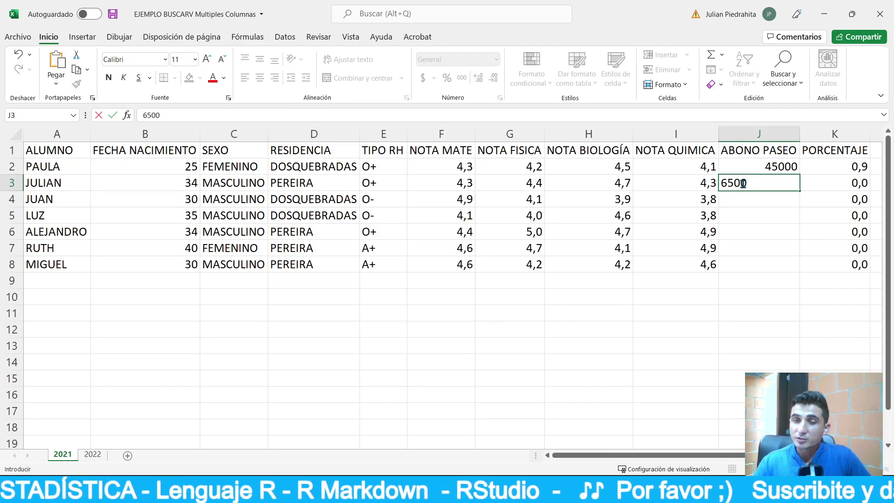
key(Return)
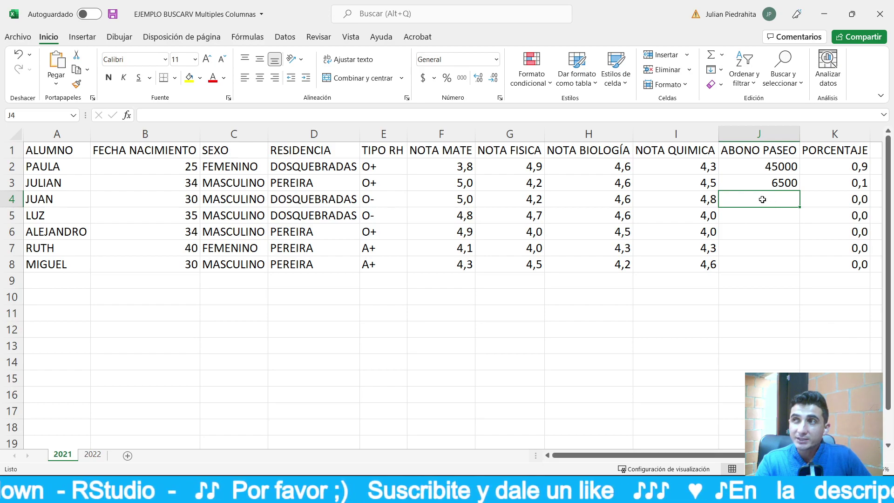
Enter the ABONO PASEO amounts 32000 in J4 and 6500 in J5
click(147, 118)
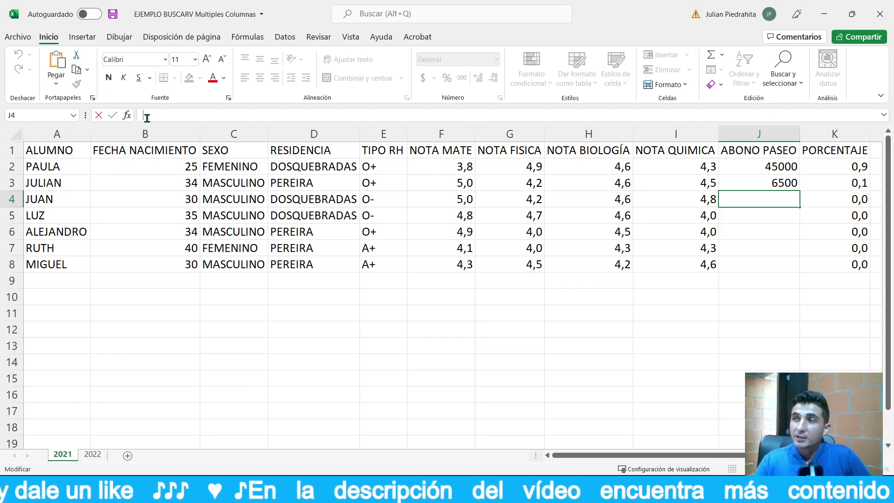
text(32000)
key(Return)
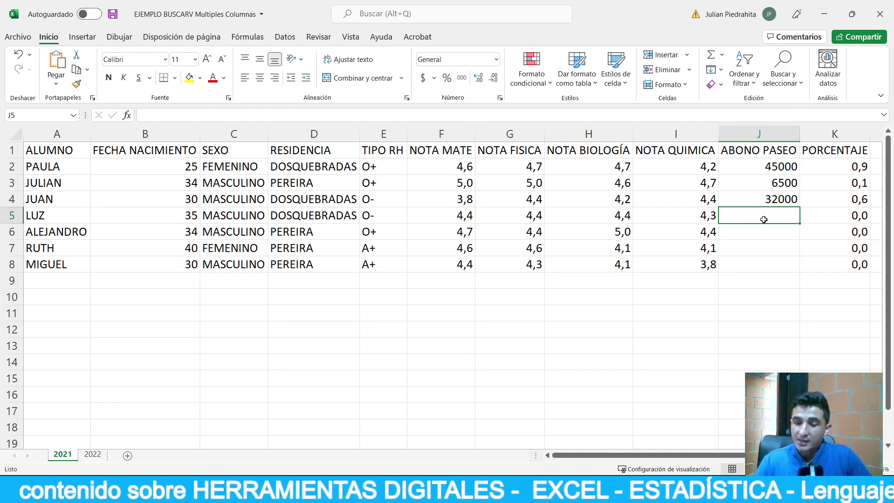
text(6500)
key(Return)
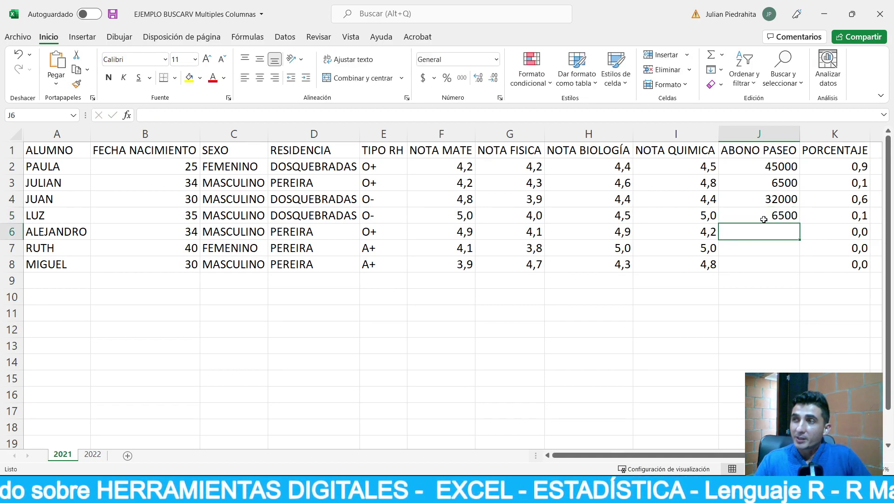
Complete the ABONO PASEO column with 7500 in J6, 8500 in J7 and 15000 in J8
text(7500)
key(Return)
text(8500)
key(Return)
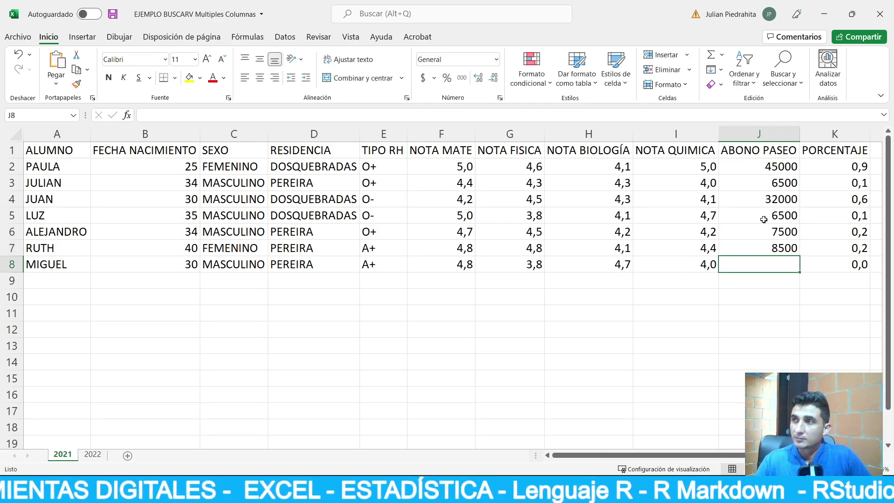
text(15000)
key(Return)
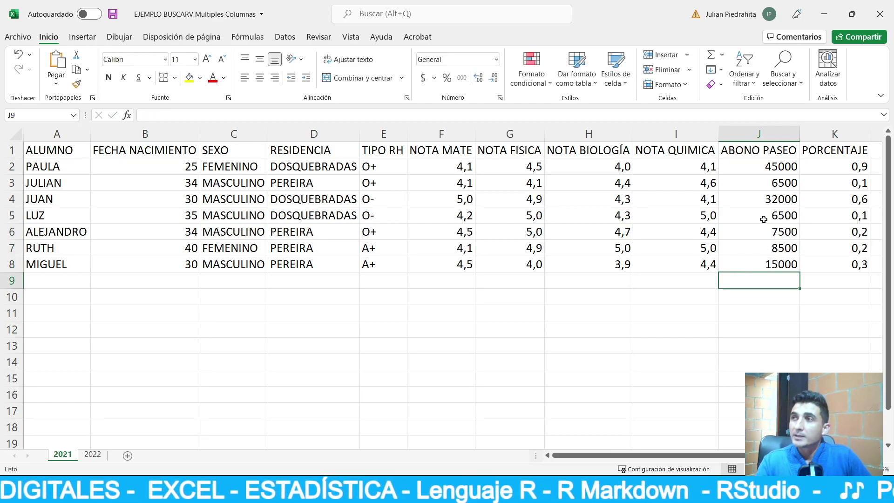
Format the ABONO PASEO amounts in J2:J8 as accounting currency in $ with no decimals
click(760, 168)
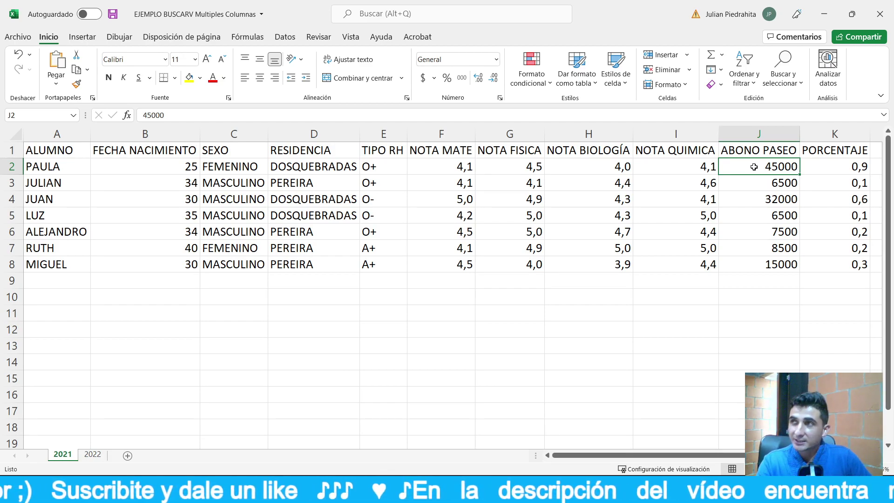
drag(754, 166, 742, 261)
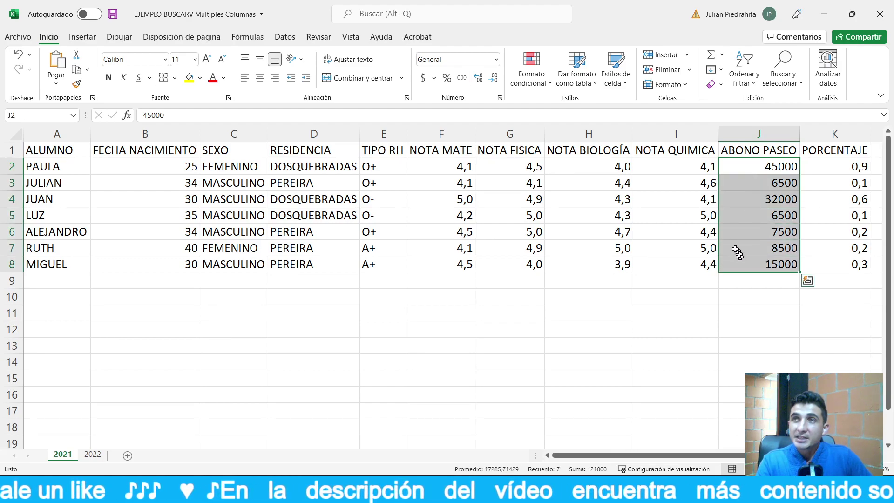
click(422, 79)
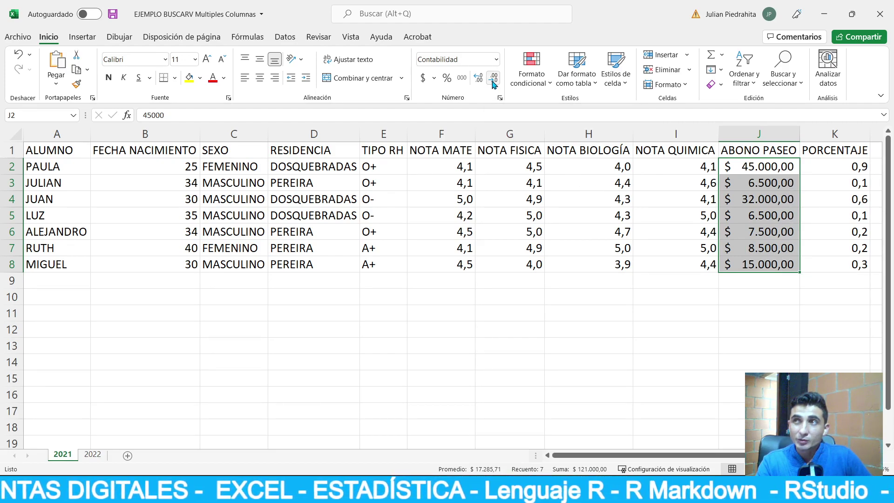
click(493, 82)
click(493, 82)
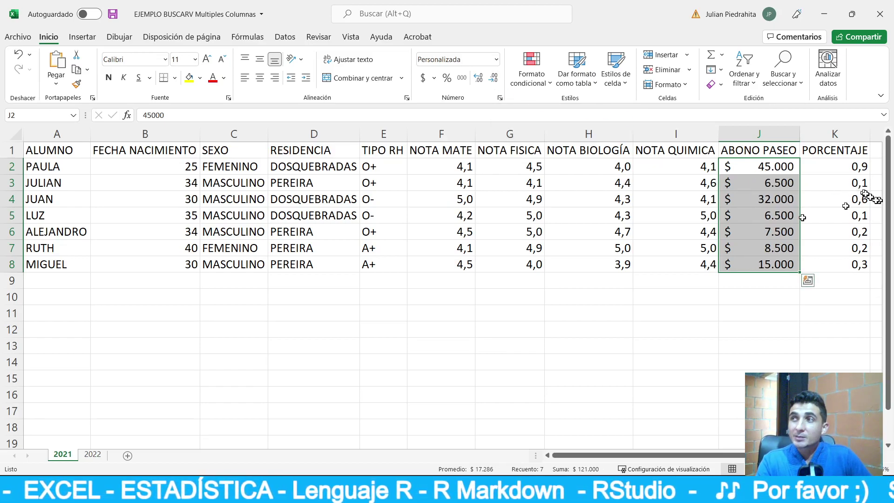
click(770, 216)
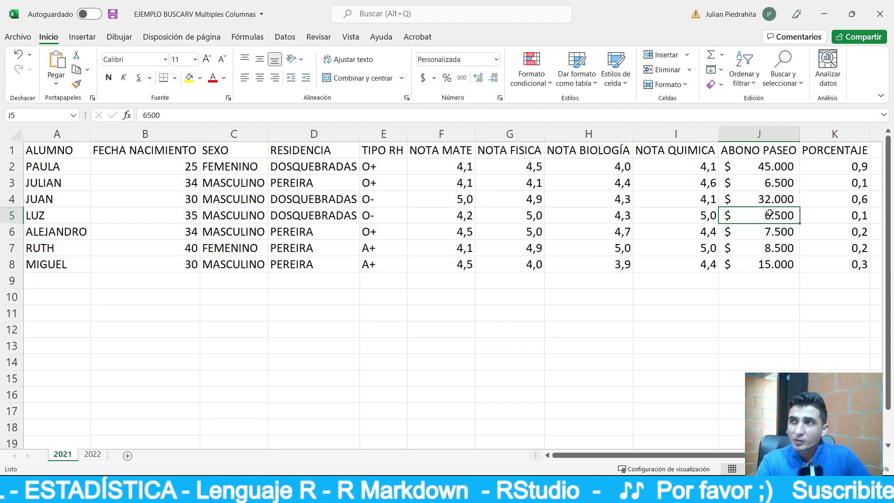
click(772, 216)
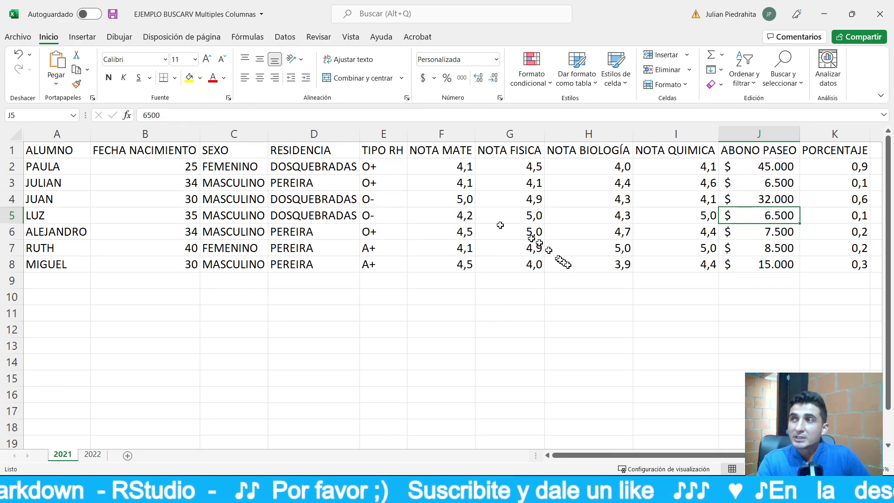
click(740, 238)
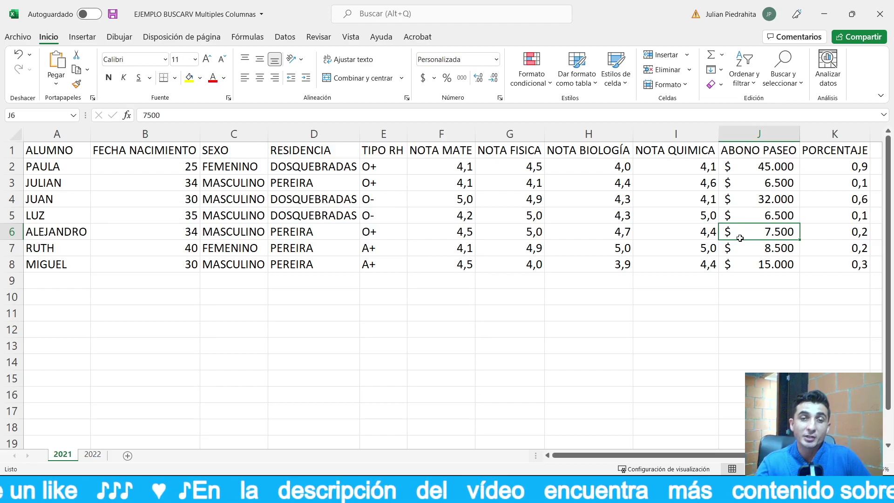
Format the PORCENTAJE values in K2:K8 as percentages
click(827, 165)
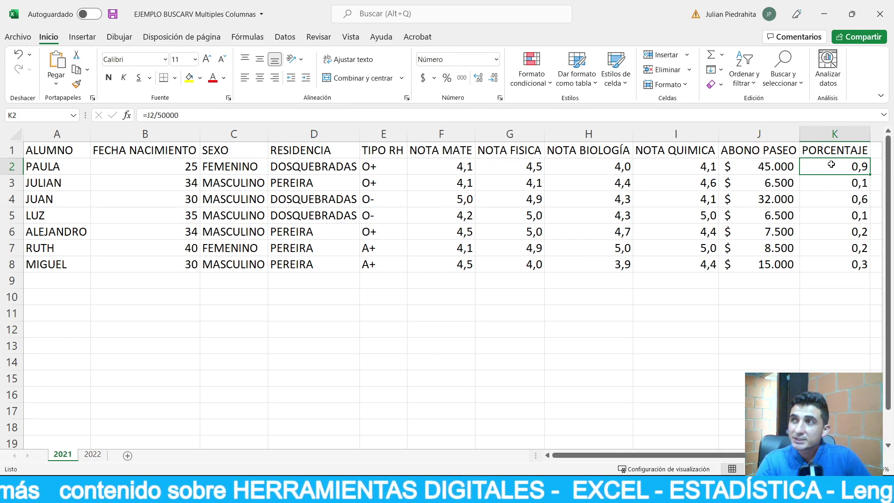
drag(831, 165, 834, 263)
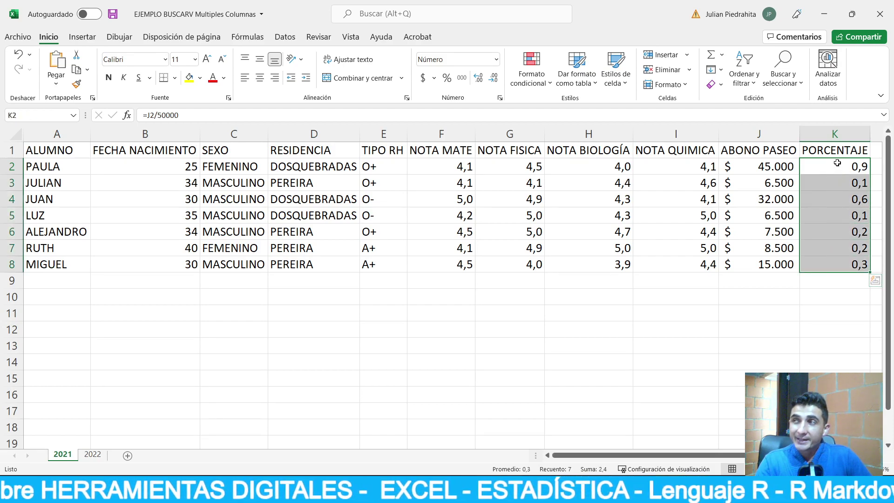
drag(837, 162, 832, 260)
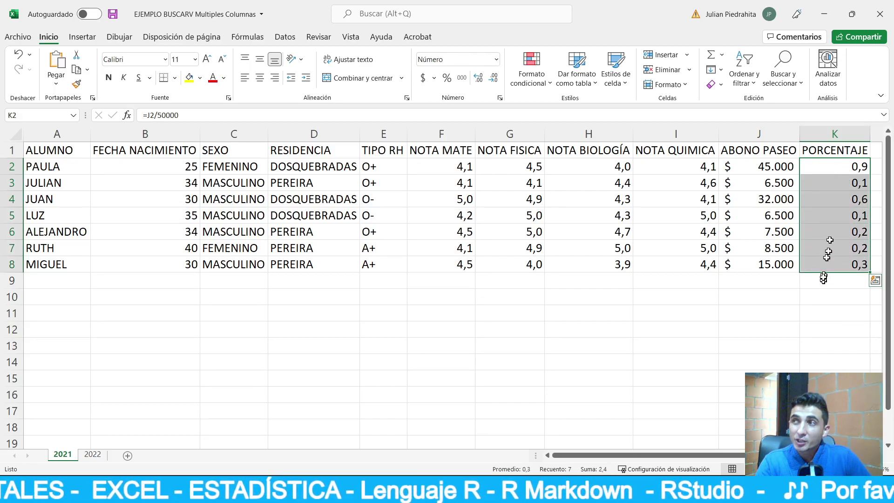
click(446, 82)
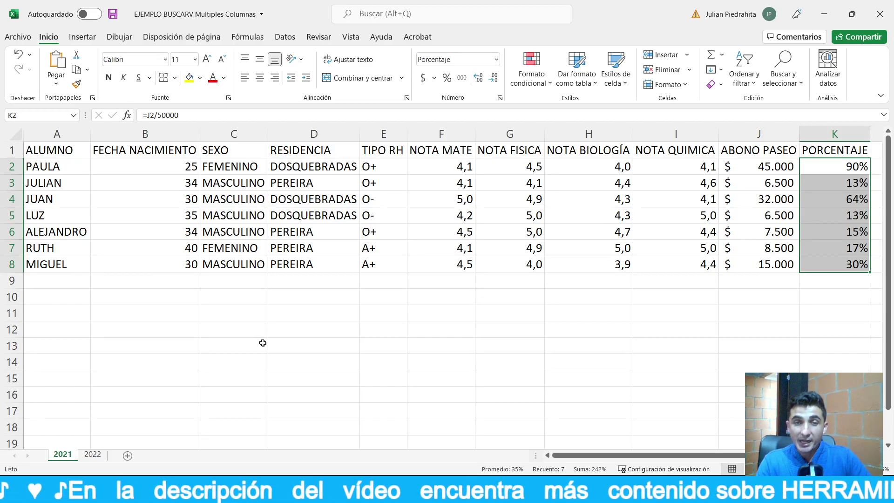
Give the PORCENTAJE cell K2 a light gold fill and set its font to the blue theme color
click(821, 164)
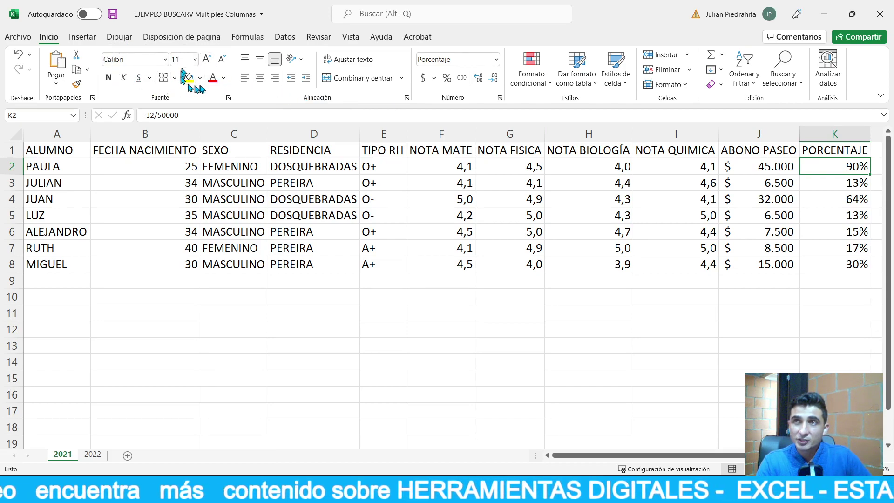
click(201, 78)
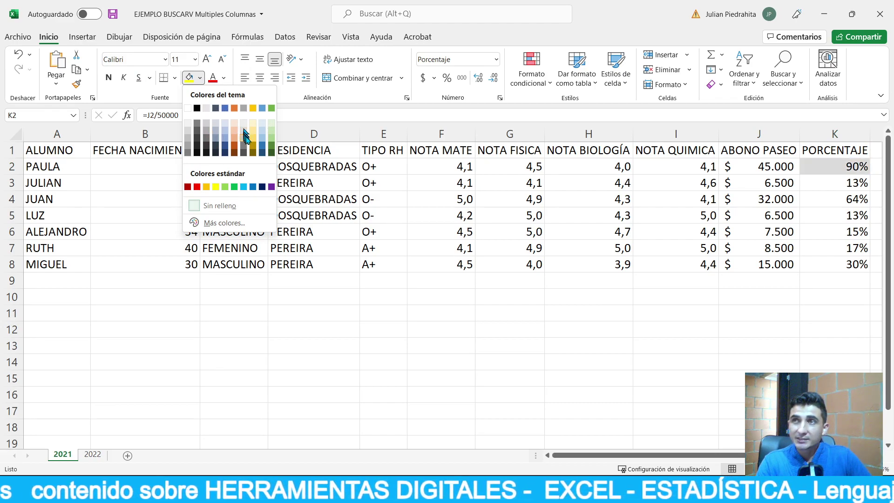
click(251, 134)
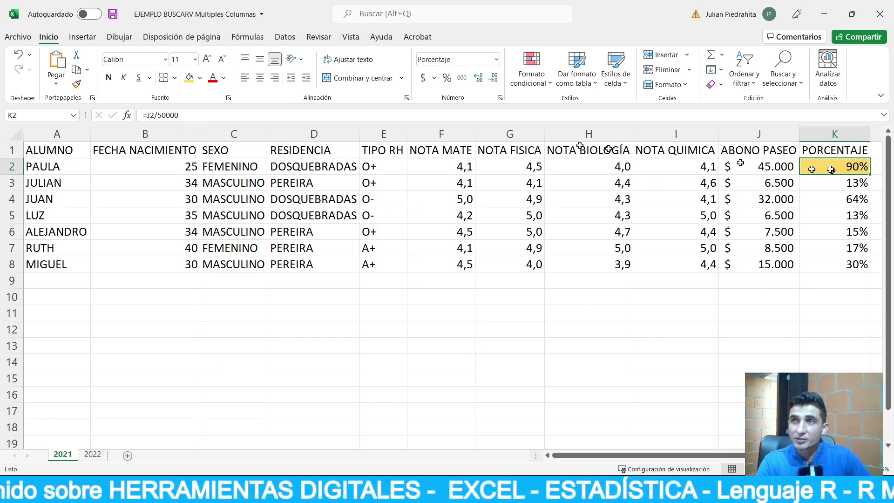
click(223, 78)
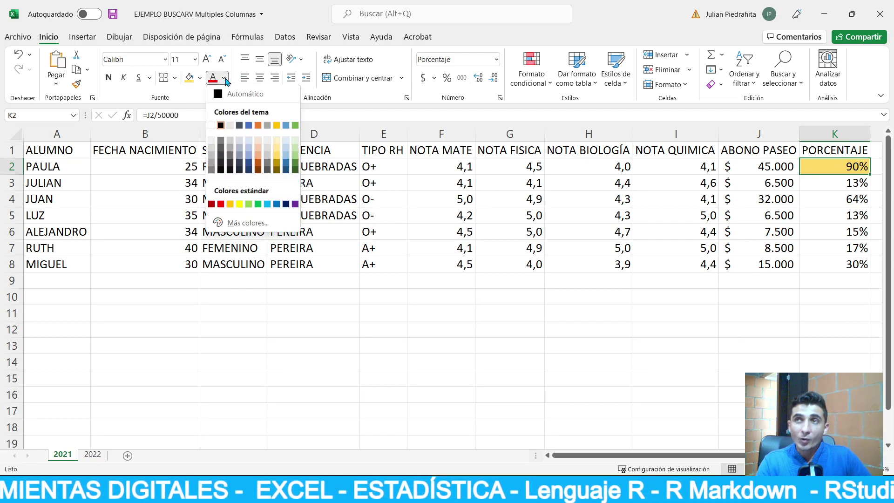
click(249, 126)
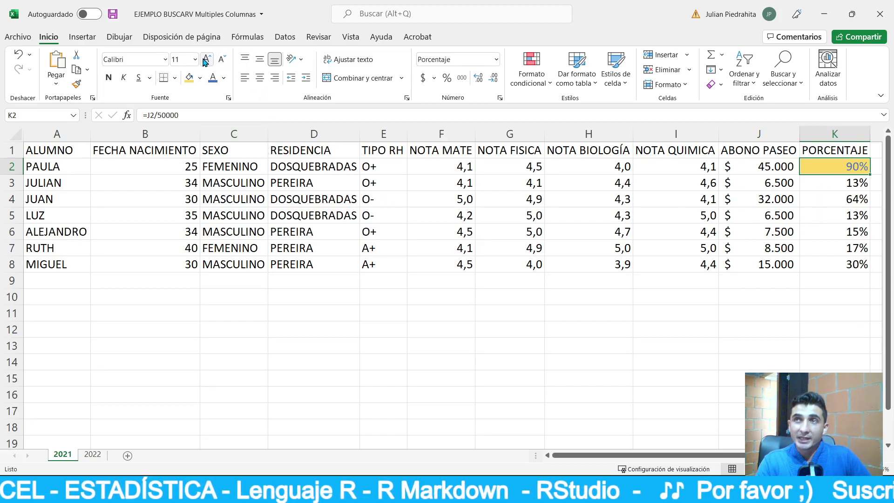
click(176, 78)
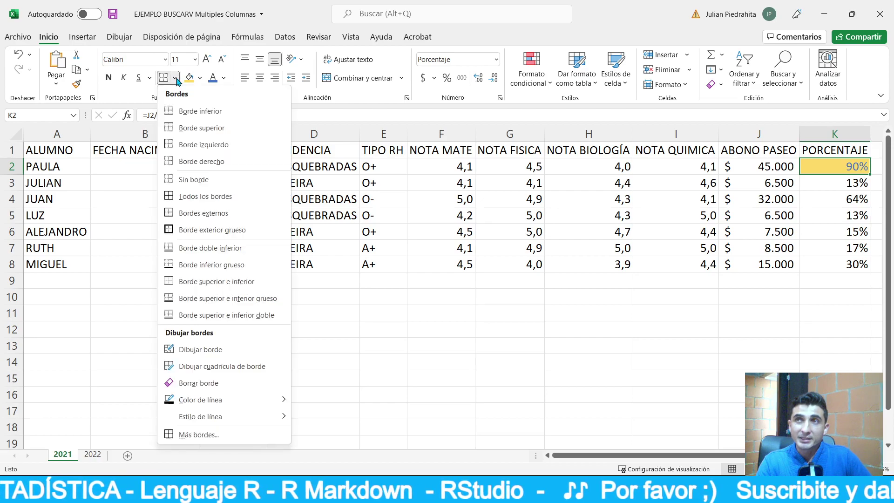
click(176, 80)
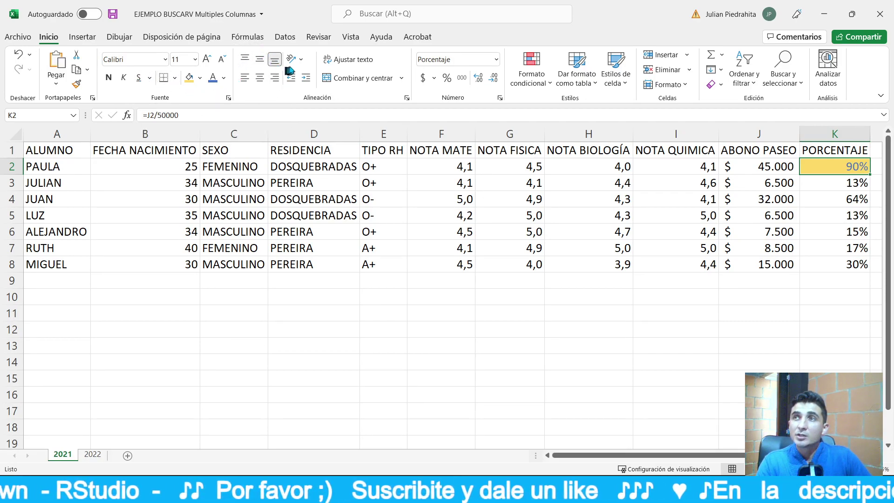
click(300, 61)
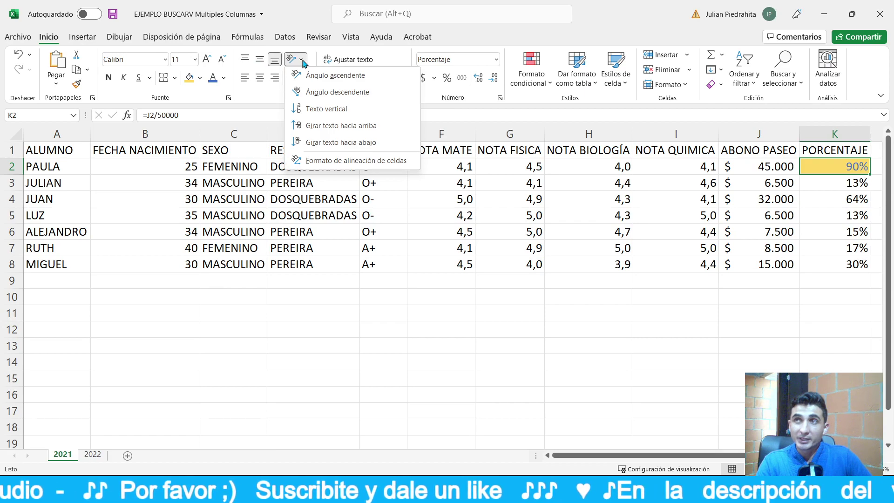
key(Escape)
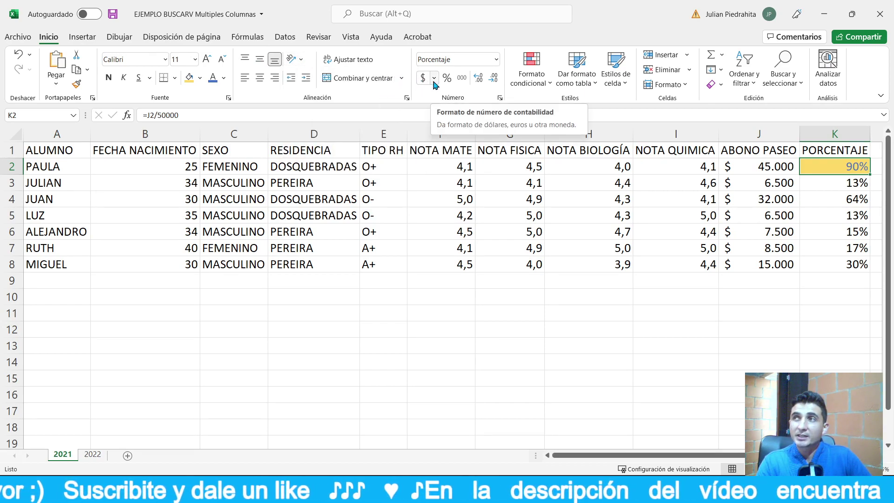
click(443, 198)
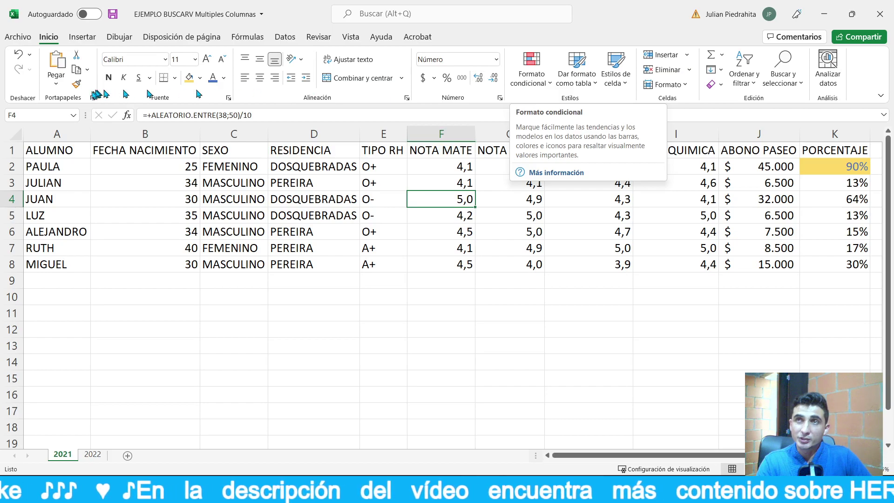
click(75, 85)
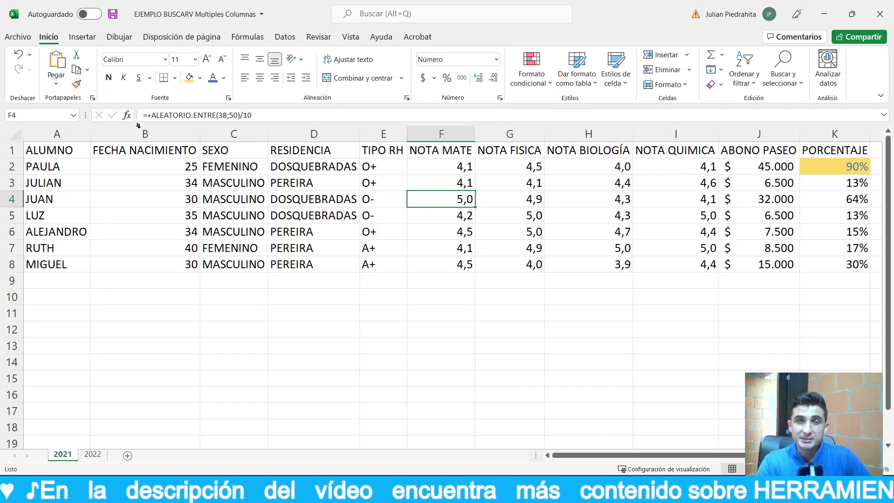
click(830, 185)
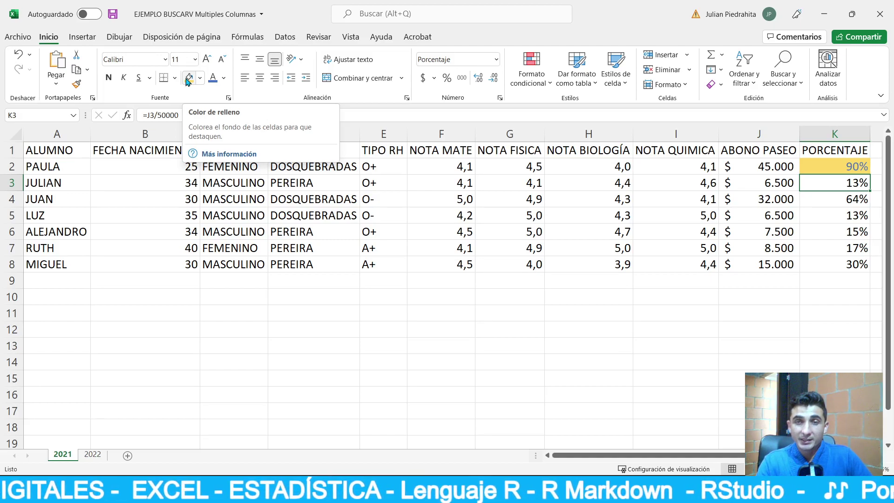
click(211, 284)
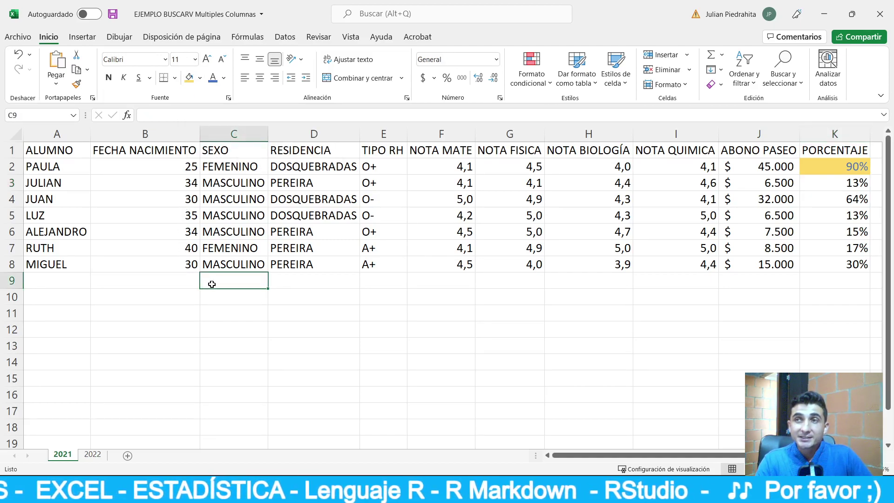
click(161, 287)
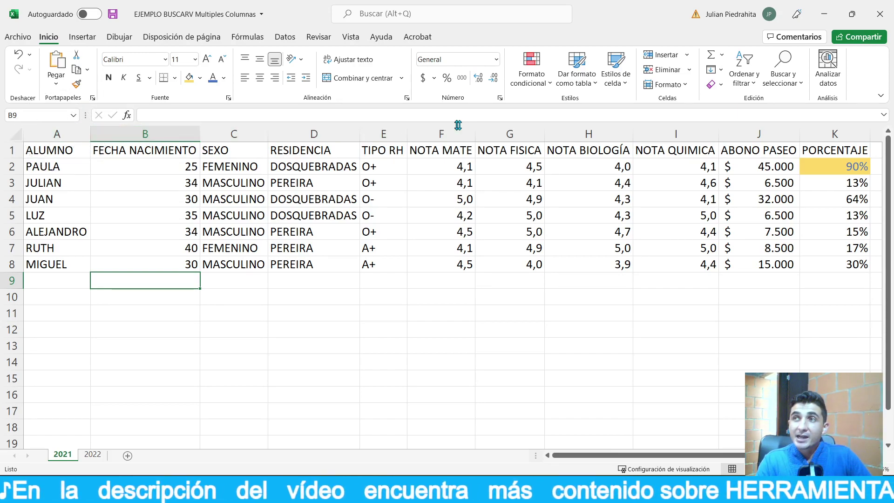
Jump from cell H12 to the worksheet's last column, select its first cell, and return to cell A1
click(591, 330)
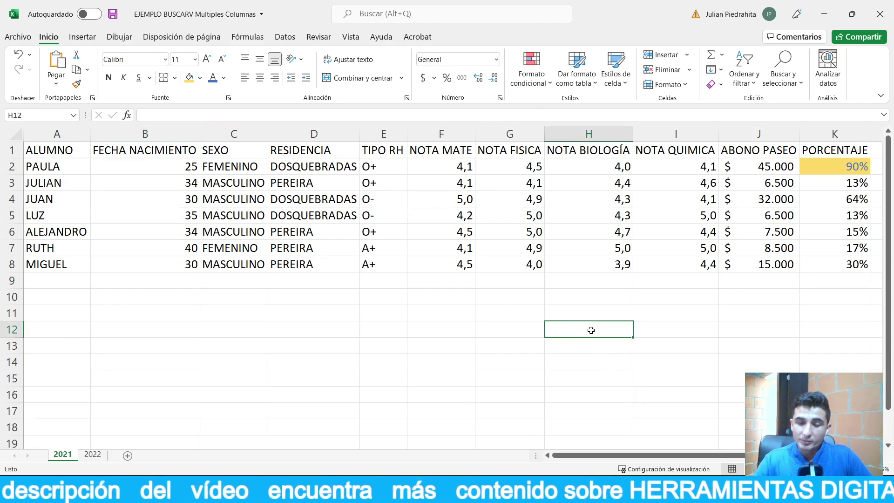
click(591, 330)
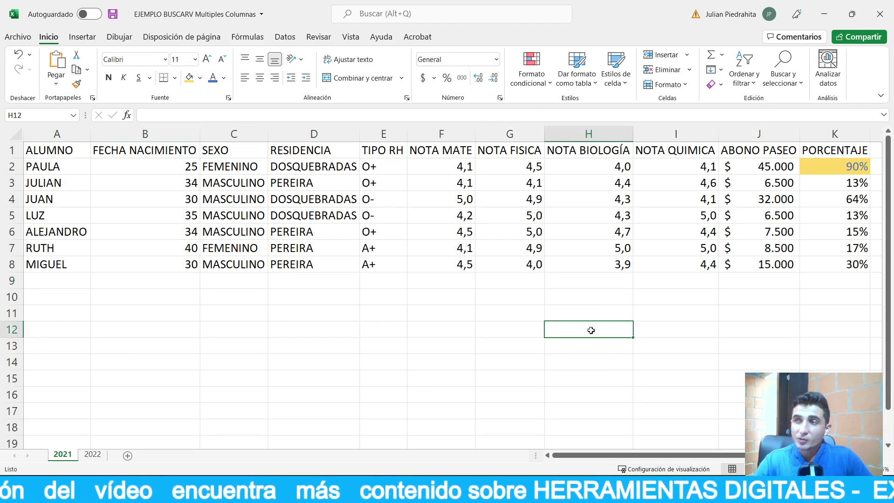
key(ctrl+Right)
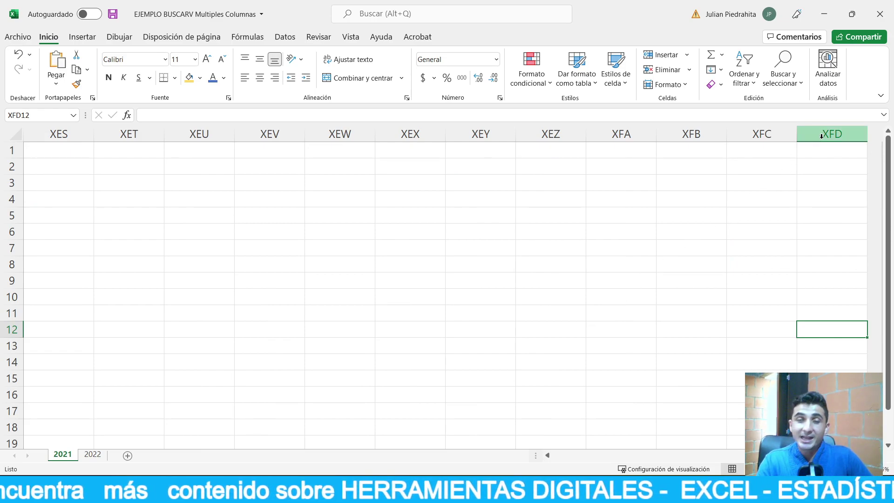
click(809, 151)
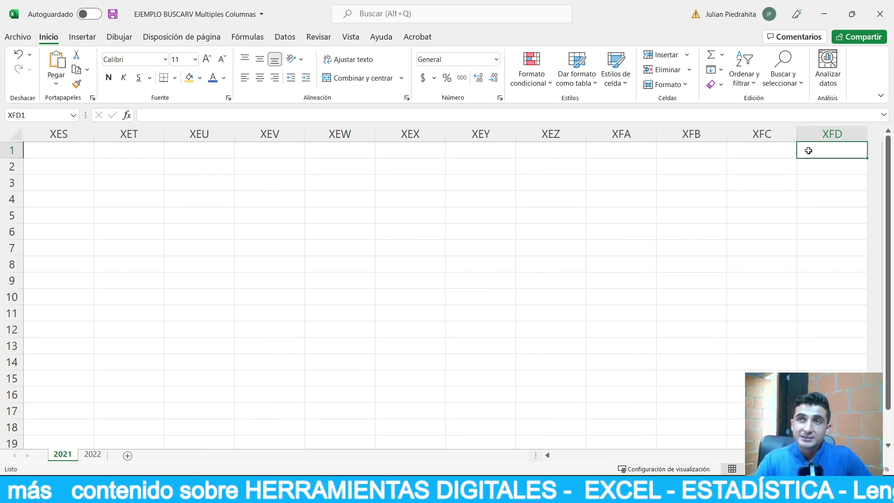
key(ctrl+Left)
key(ctrl+Left)
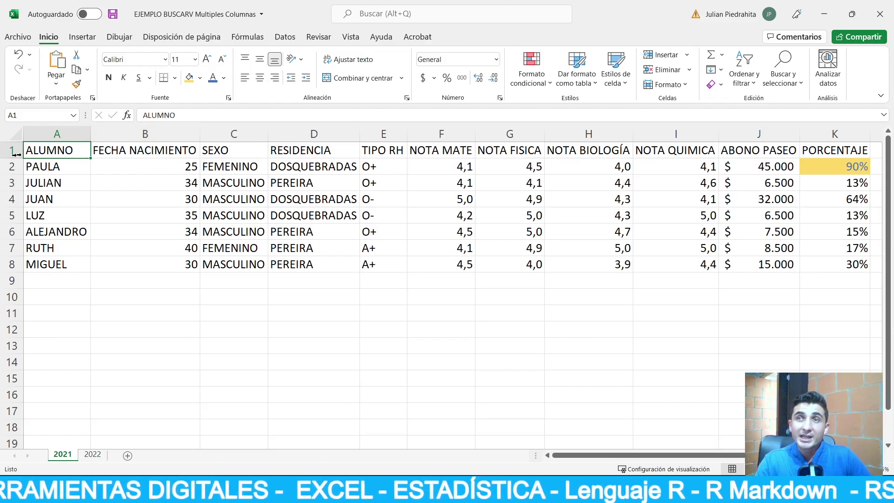
Jump from cell A9 to the worksheet's last row and return to the ALUMNO header in A1
click(61, 281)
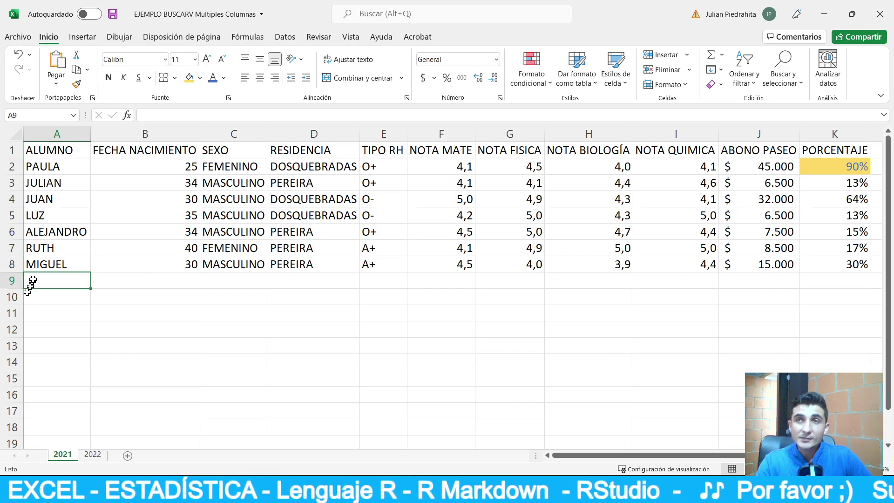
key(ctrl+Down)
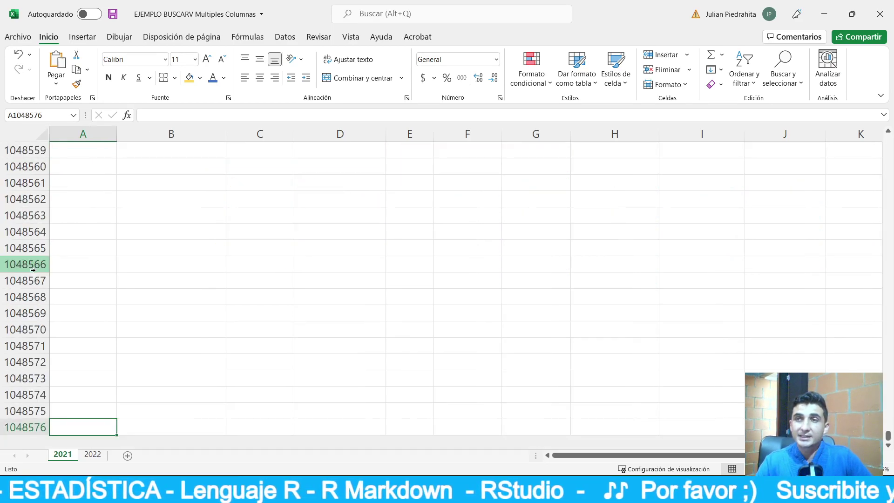
mouse_move(147, 490)
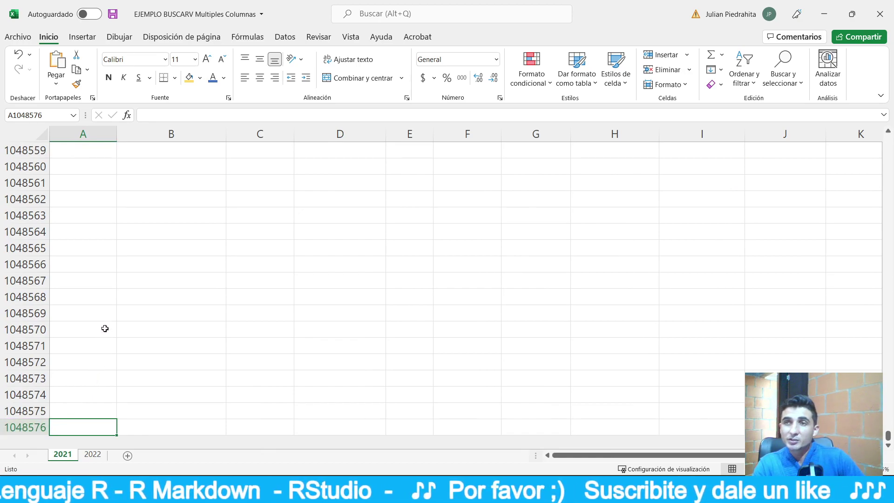
key(ctrl+Up)
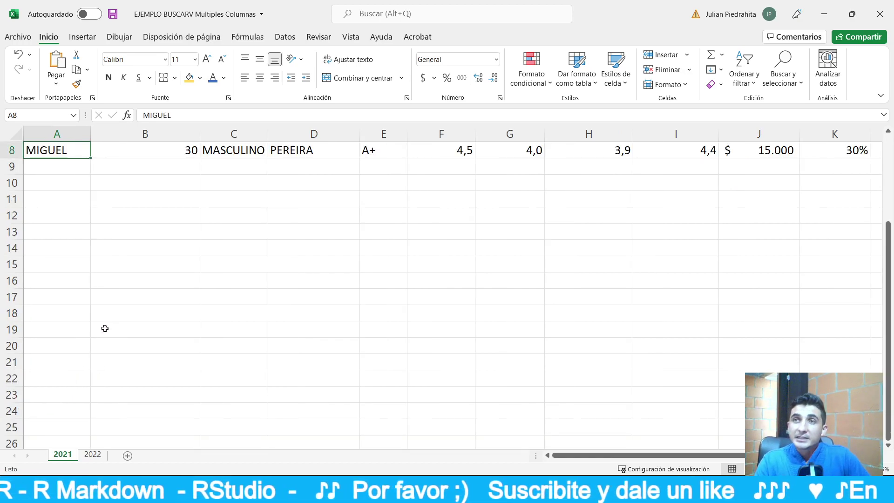
key(ctrl+Up)
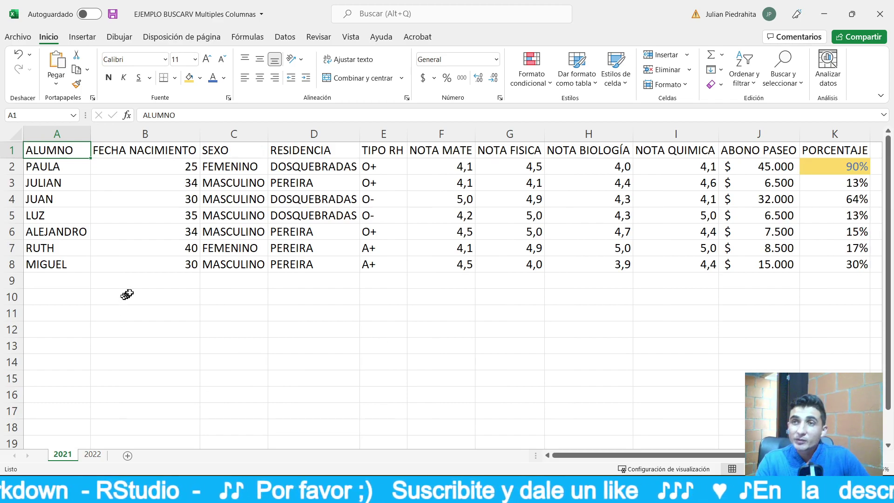
click(235, 298)
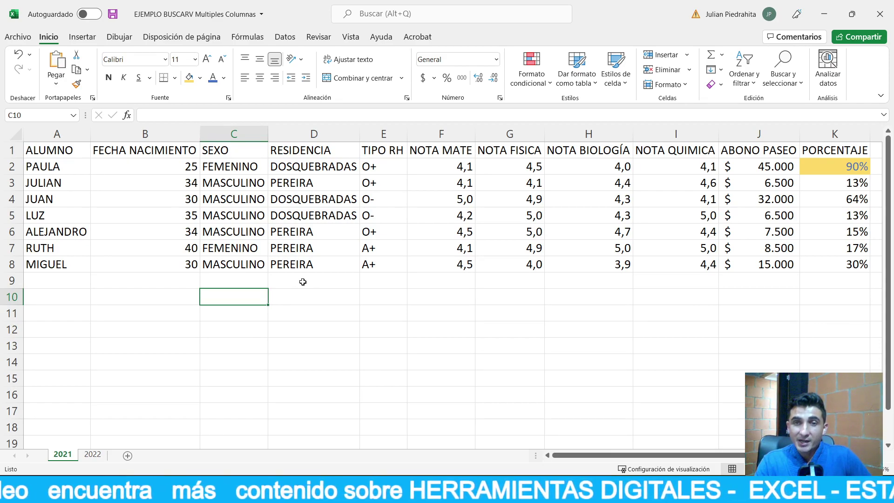
click(307, 210)
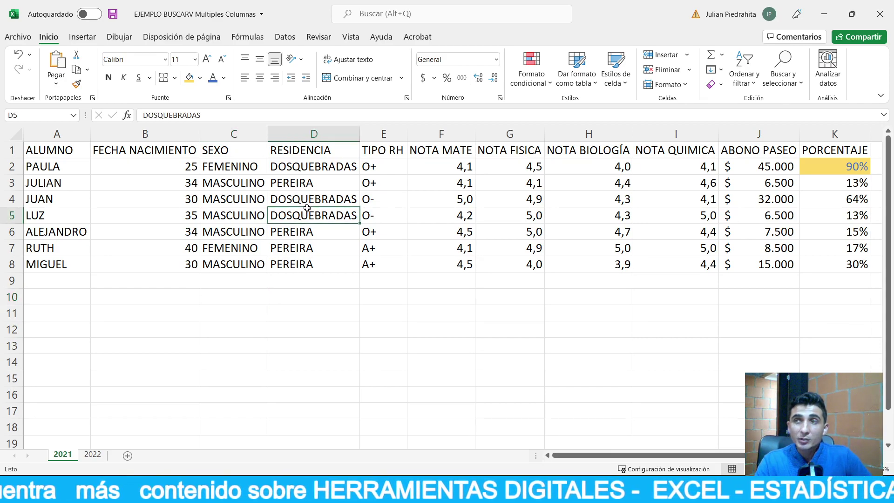